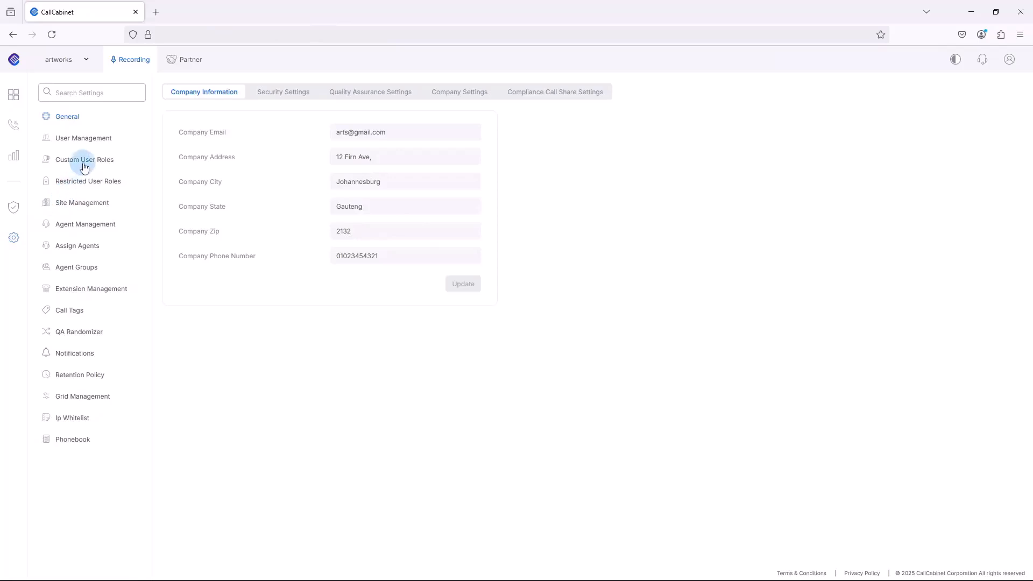
Step: Review the permissions, licences and dependencies of the Restricted User role in the custom user roles
click(84, 162)
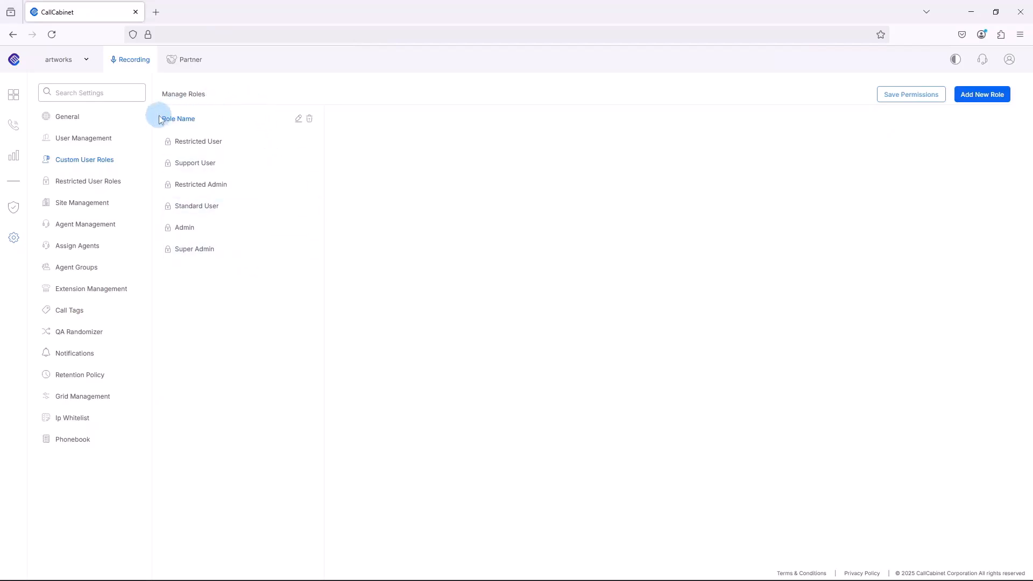
click(196, 140)
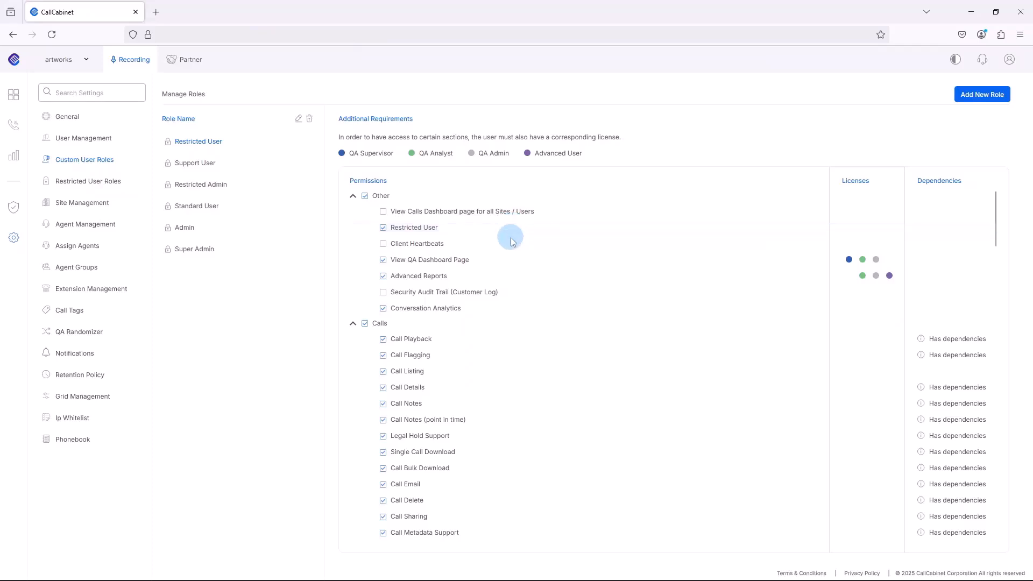
scroll(512, 229, down, 3)
scroll(511, 241, down, 10)
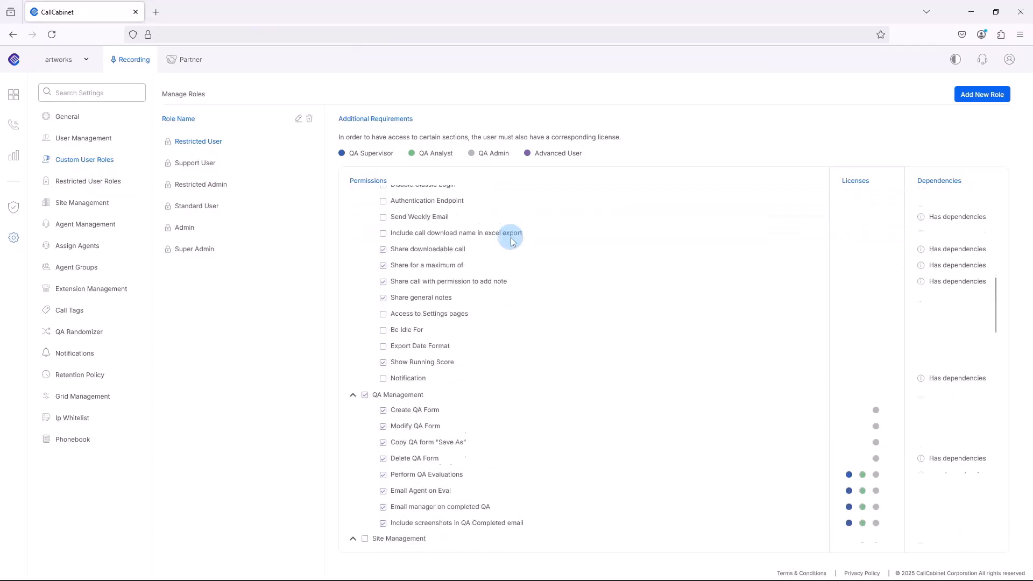
scroll(511, 241, up, 10)
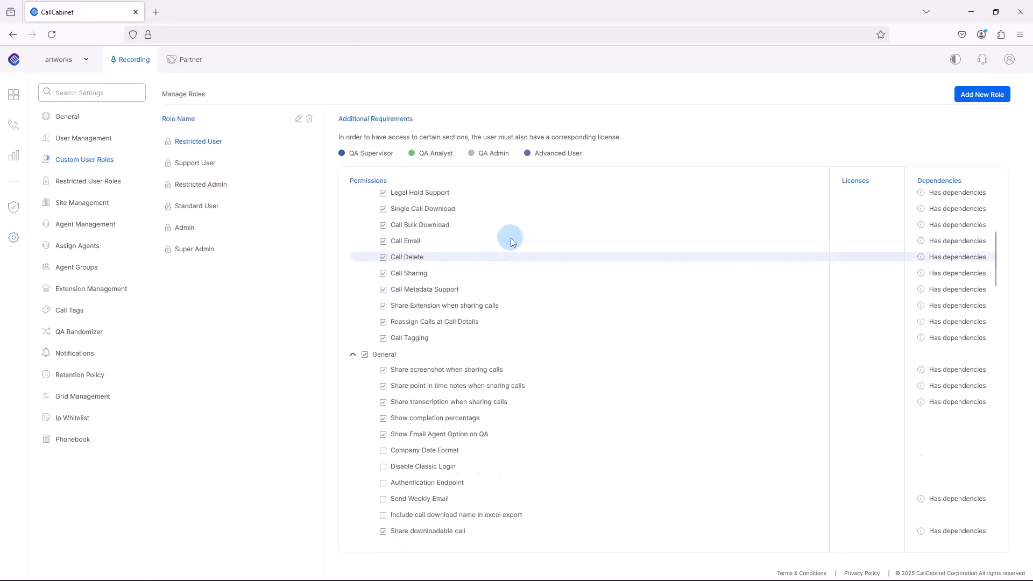
scroll(511, 242, up, 3)
mouse_move(512, 229)
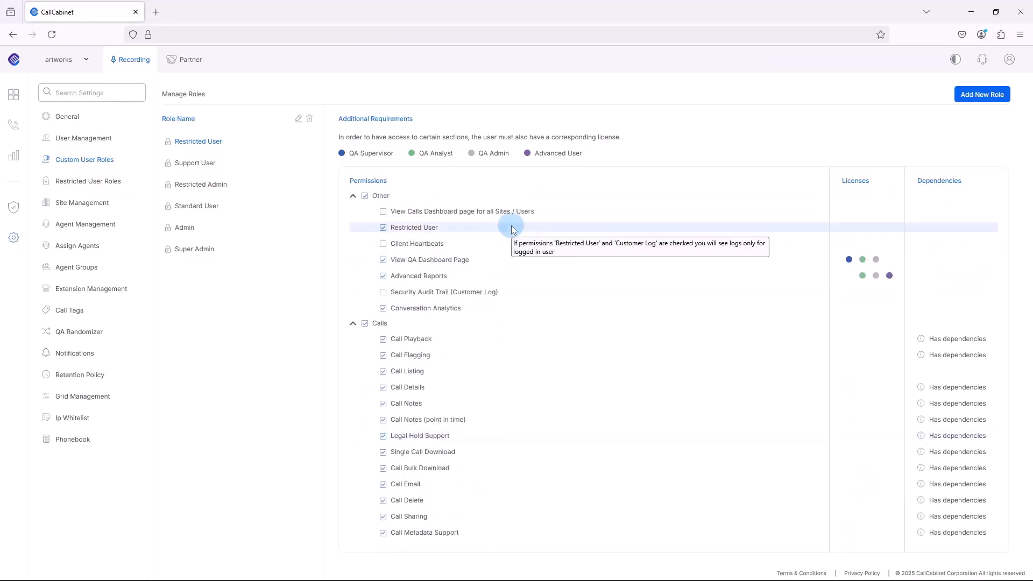
Step: Examine the permissions granted to the Restricted Admin role
click(206, 186)
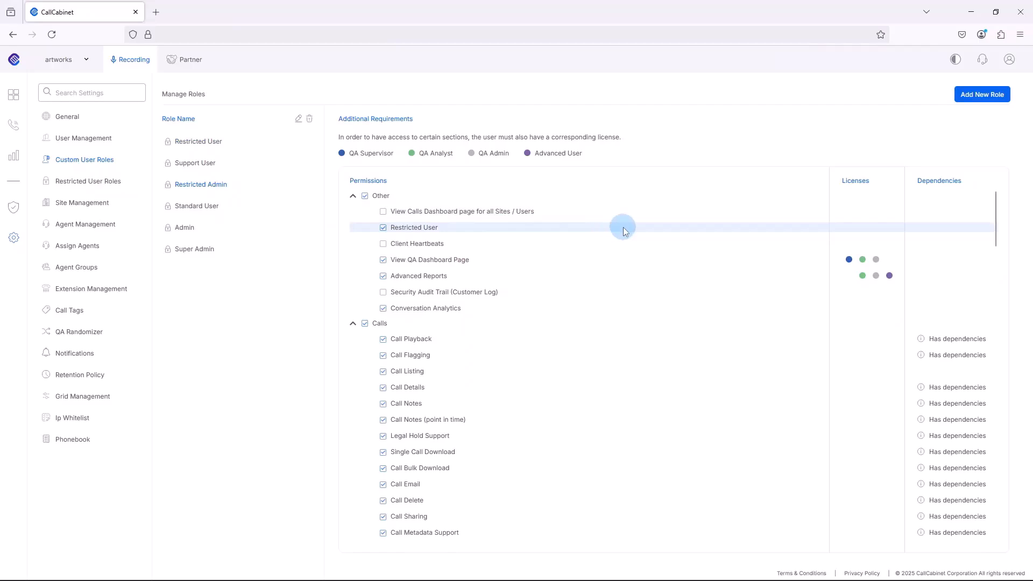
mouse_move(624, 232)
scroll(623, 232, down, 10)
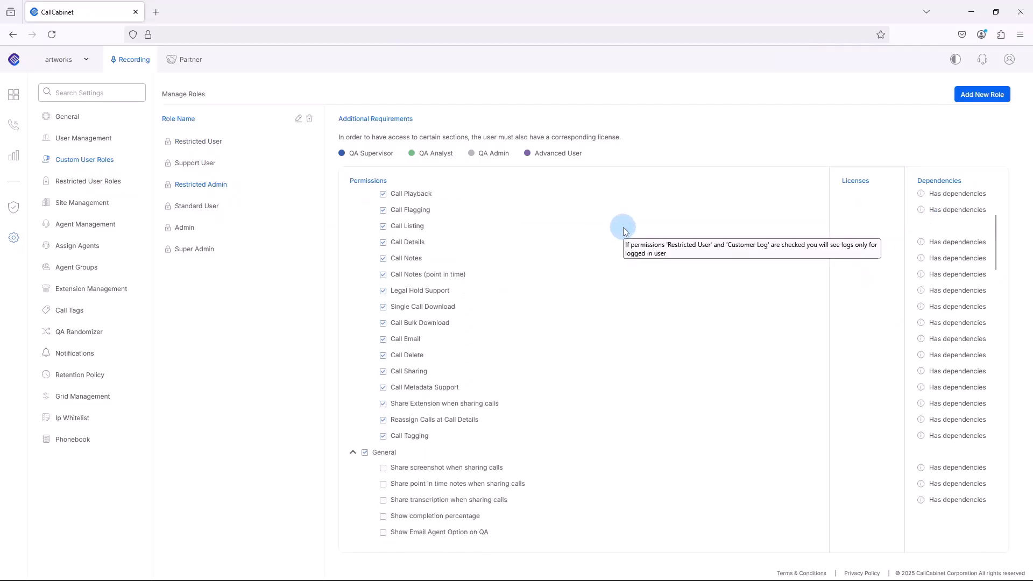
scroll(624, 232, down, 8)
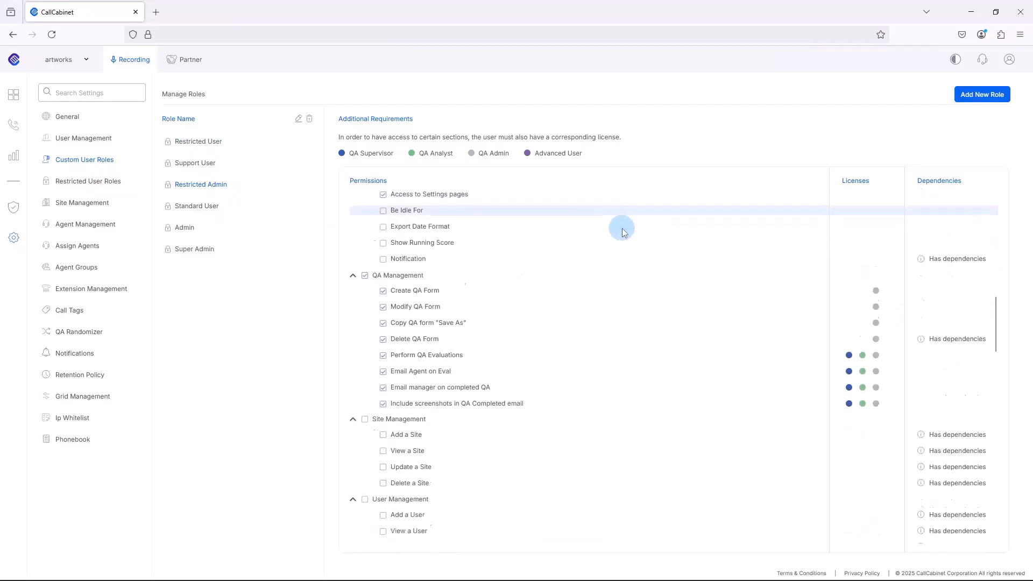
scroll(623, 230, up, 18)
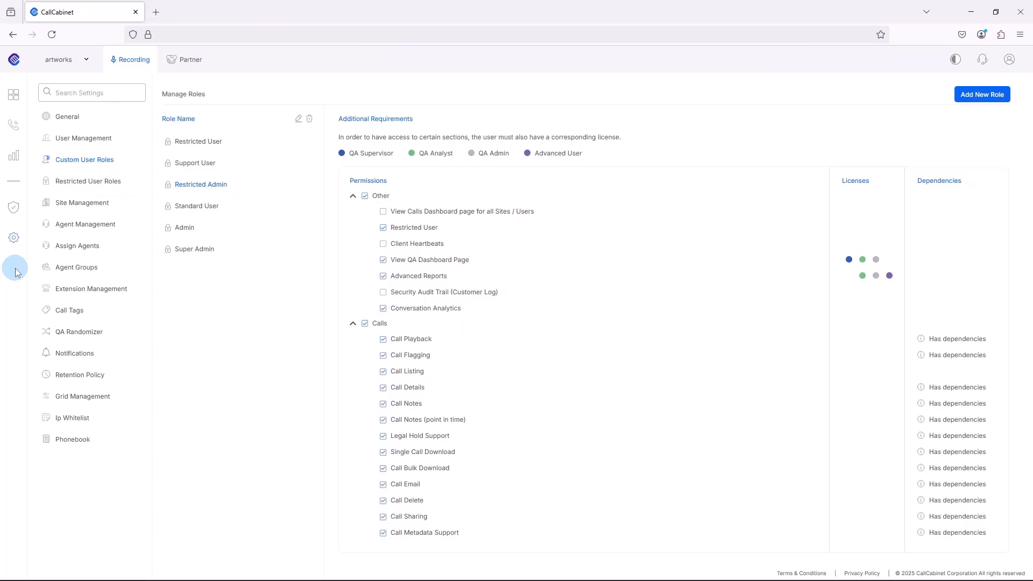
Step: Start a new user in User Management with the person's email and full name, role Restricted User and license None
click(13, 238)
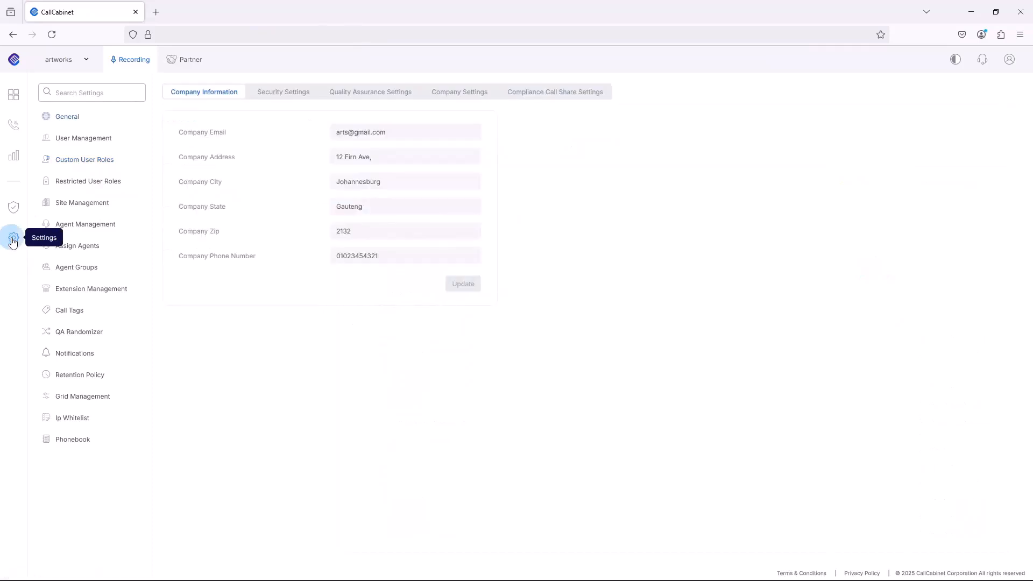
click(91, 143)
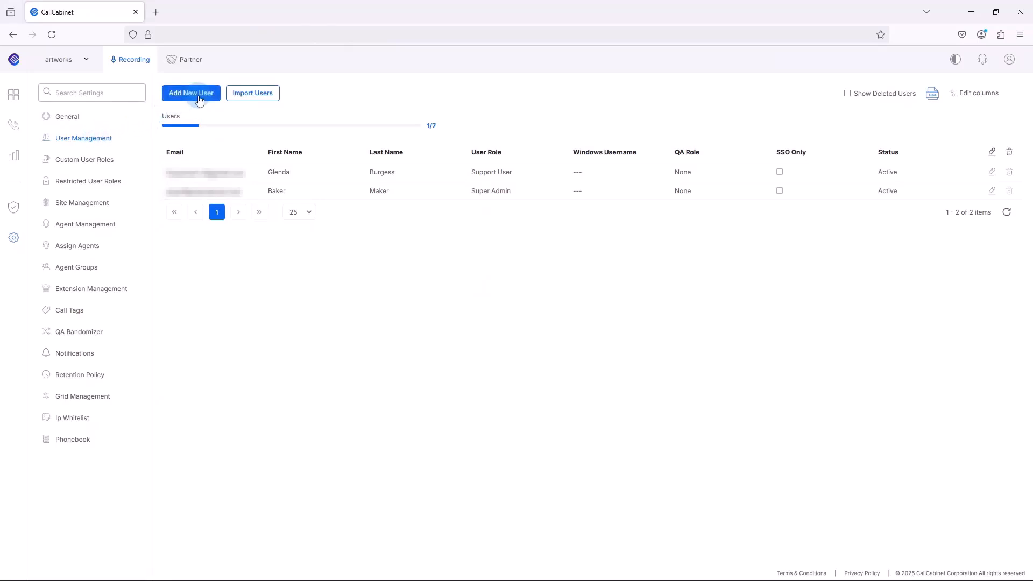
click(199, 99)
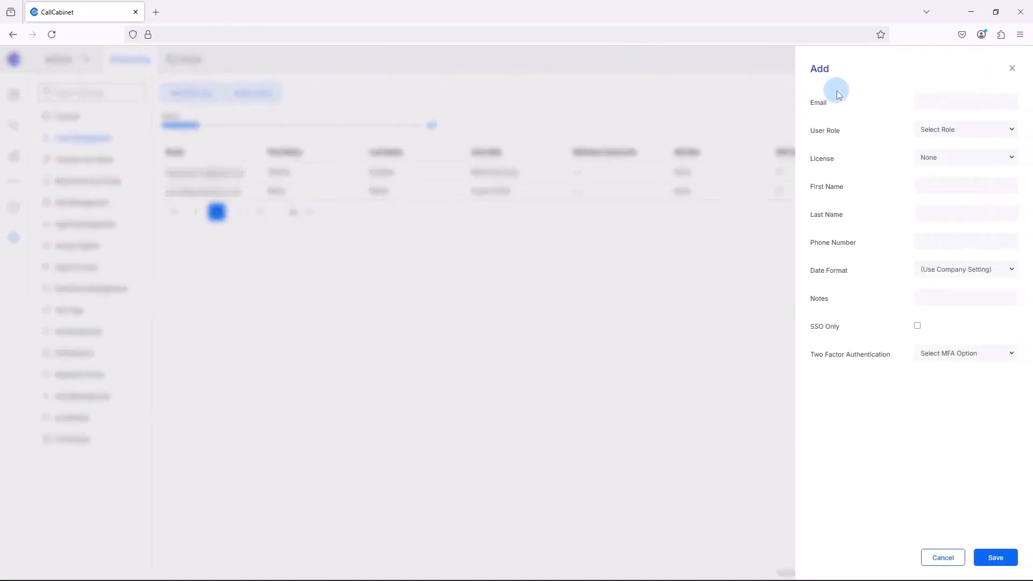
click(934, 98)
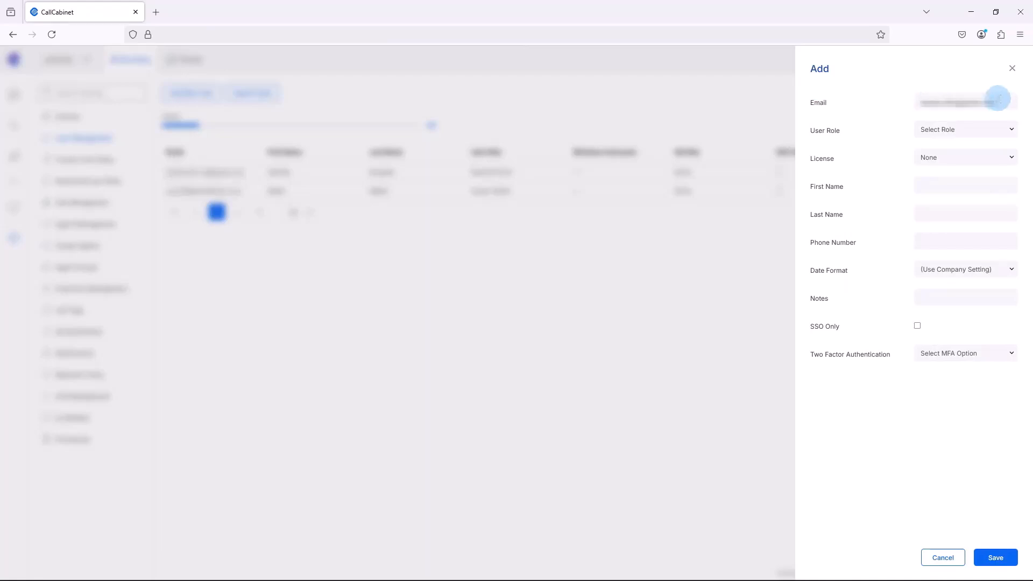
click(1004, 130)
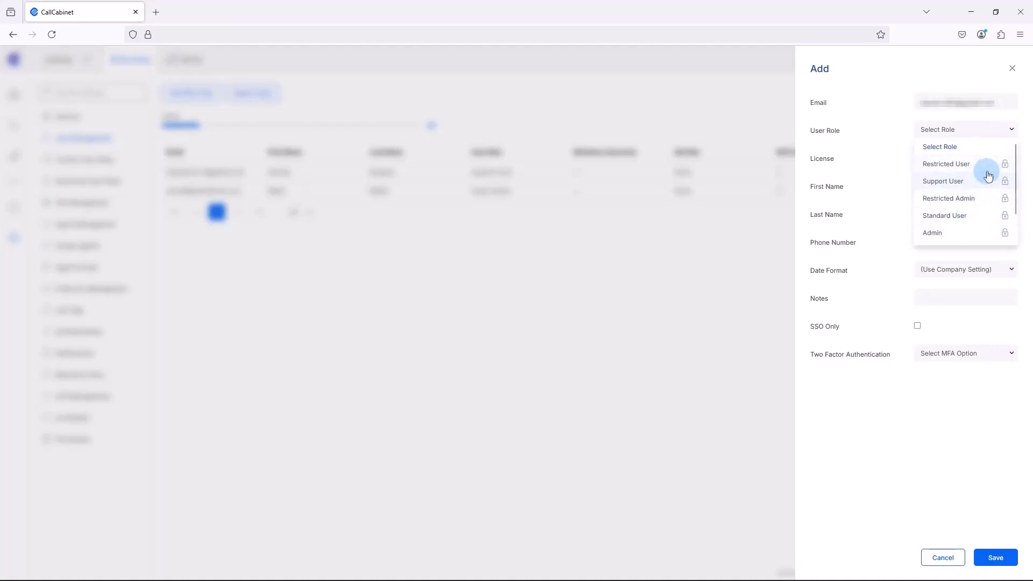
click(958, 166)
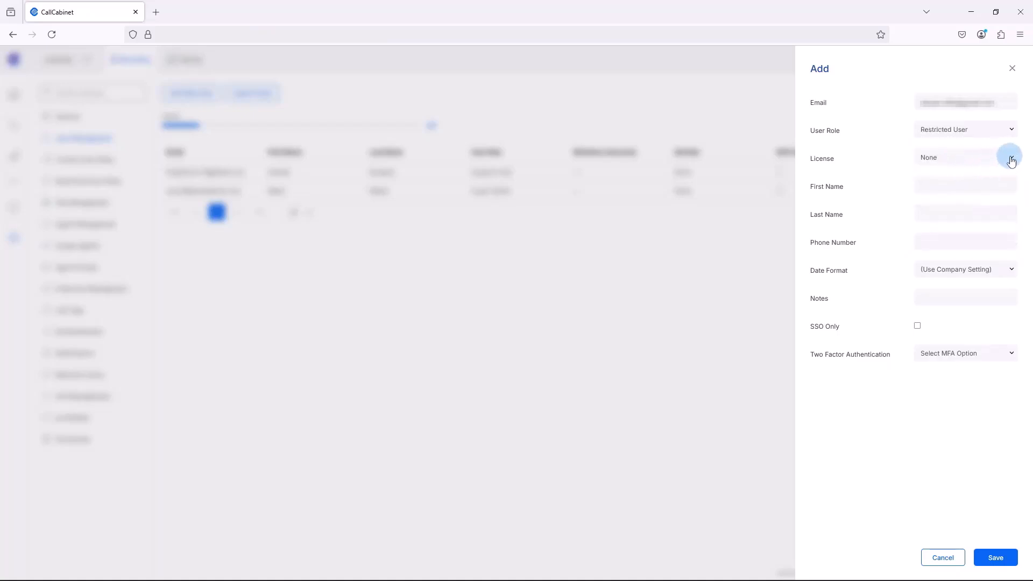
click(1007, 161)
click(987, 174)
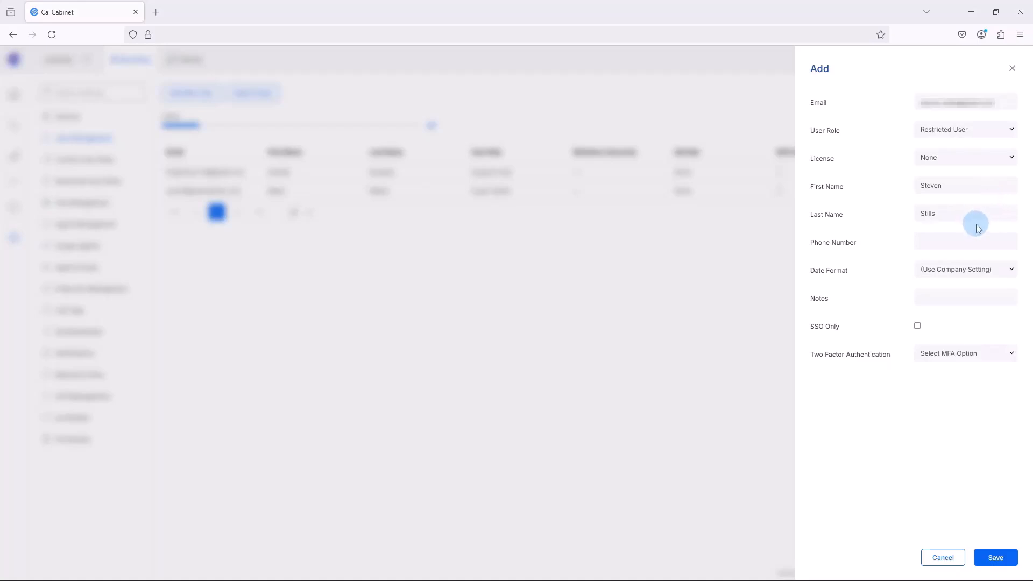
Step: Enter the new user's phone number, keep the company date format and unselected MFA option, and save the user
click(979, 241)
click(990, 271)
click(990, 271)
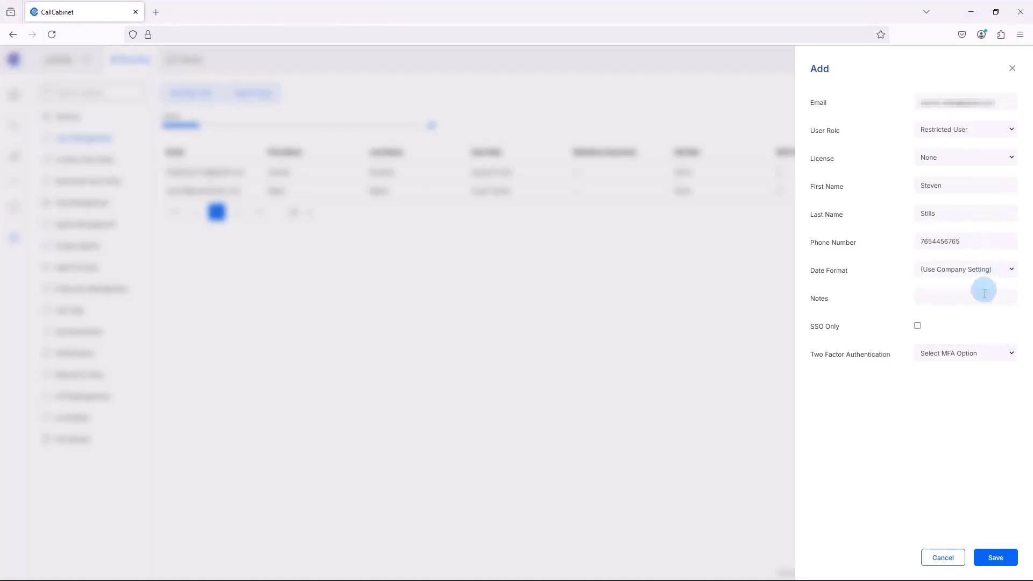
click(1010, 353)
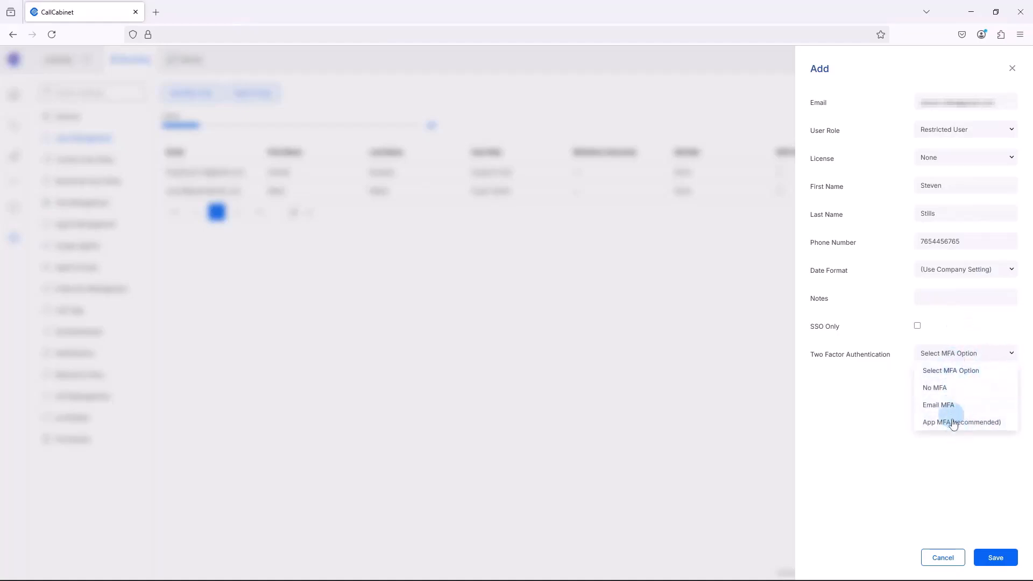
click(954, 443)
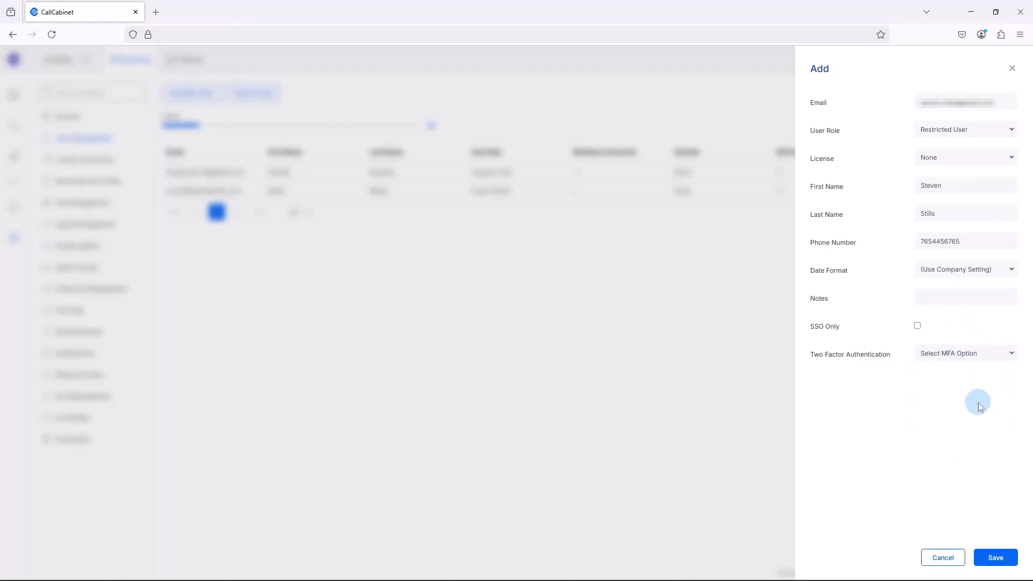
click(1002, 566)
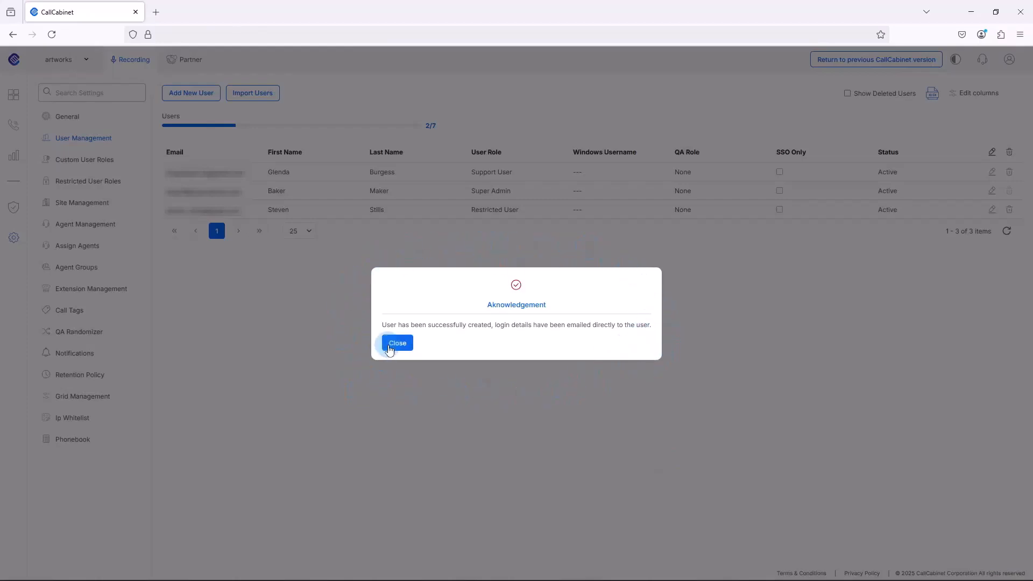
click(397, 344)
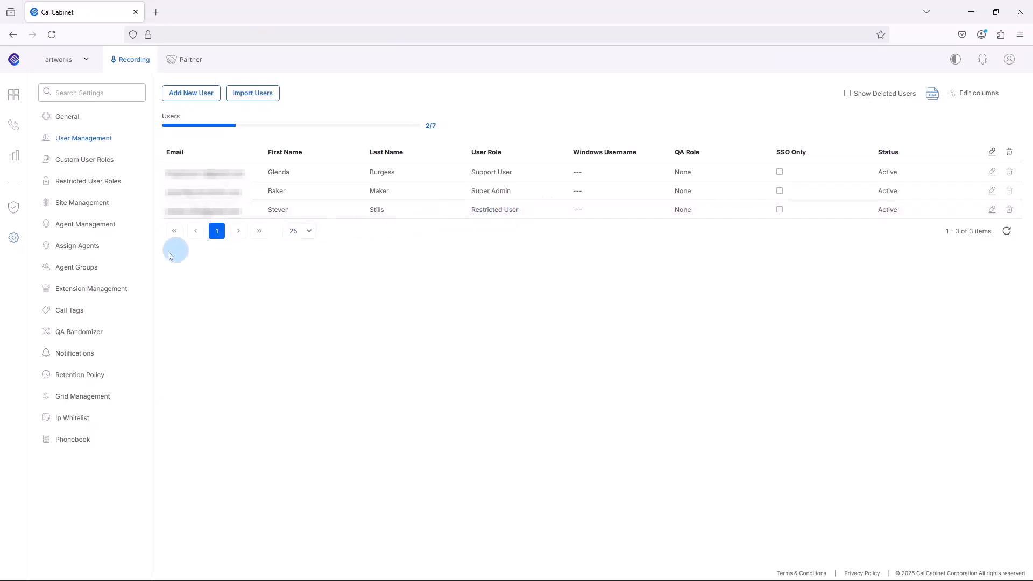
Step: In Restricted User Roles, assign every listed agent except Agent Demo to the new restricted user and save
click(10, 240)
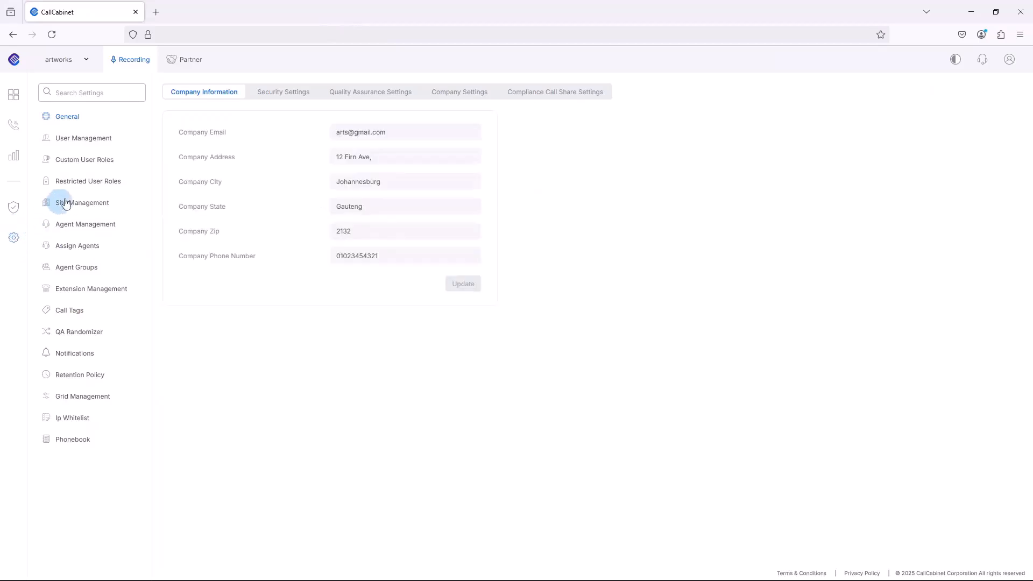
click(86, 185)
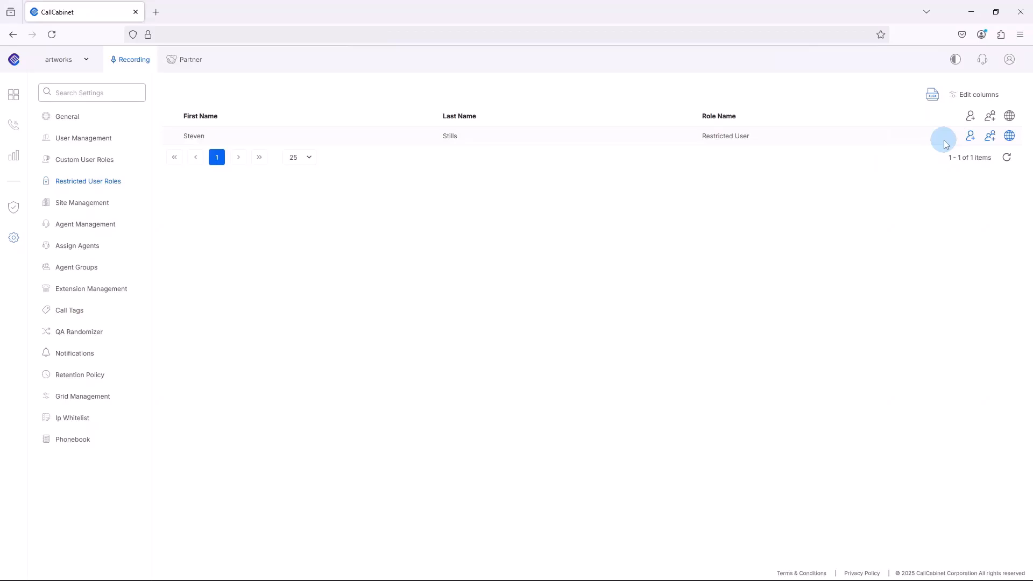
click(971, 139)
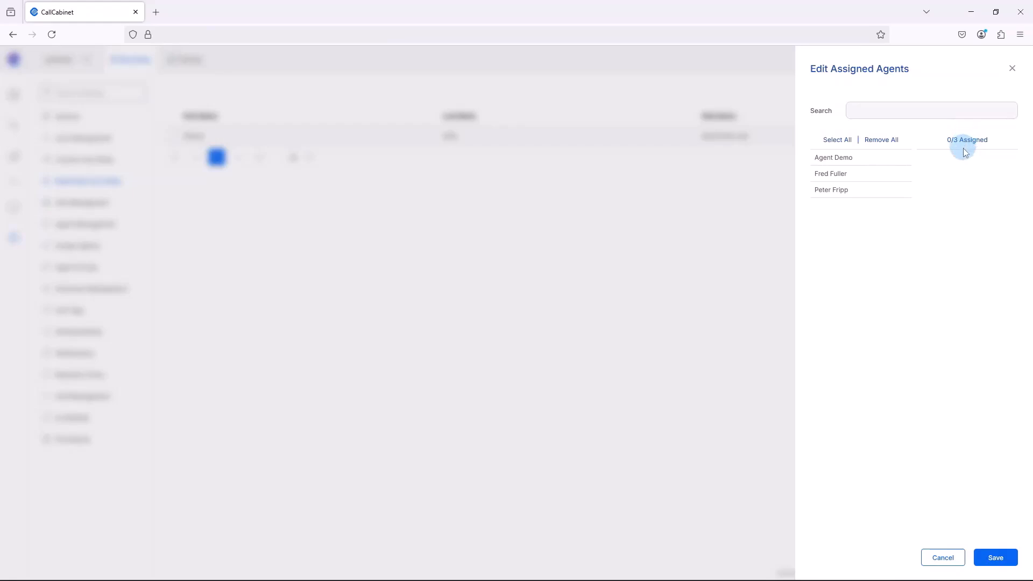
click(843, 174)
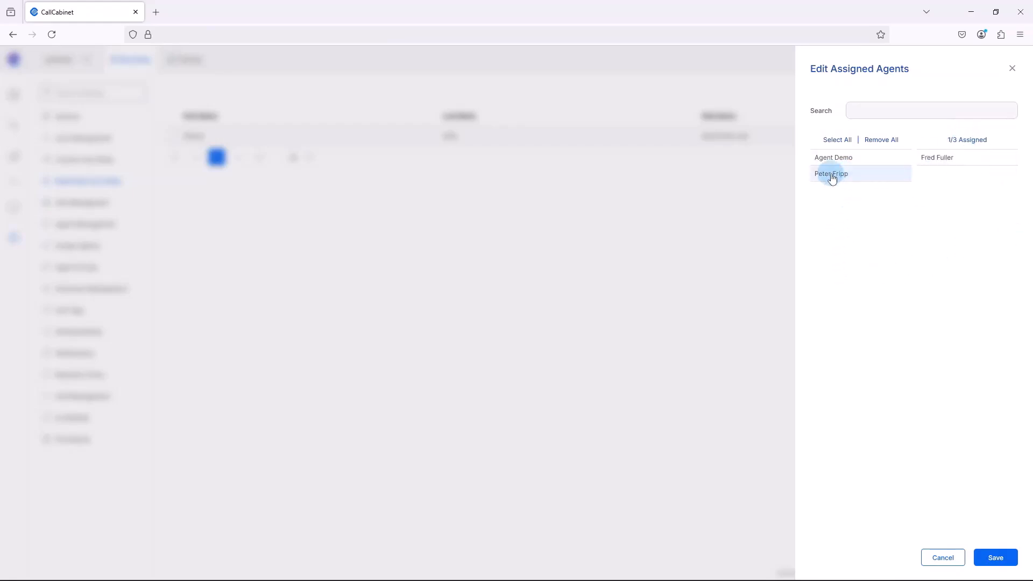
click(832, 175)
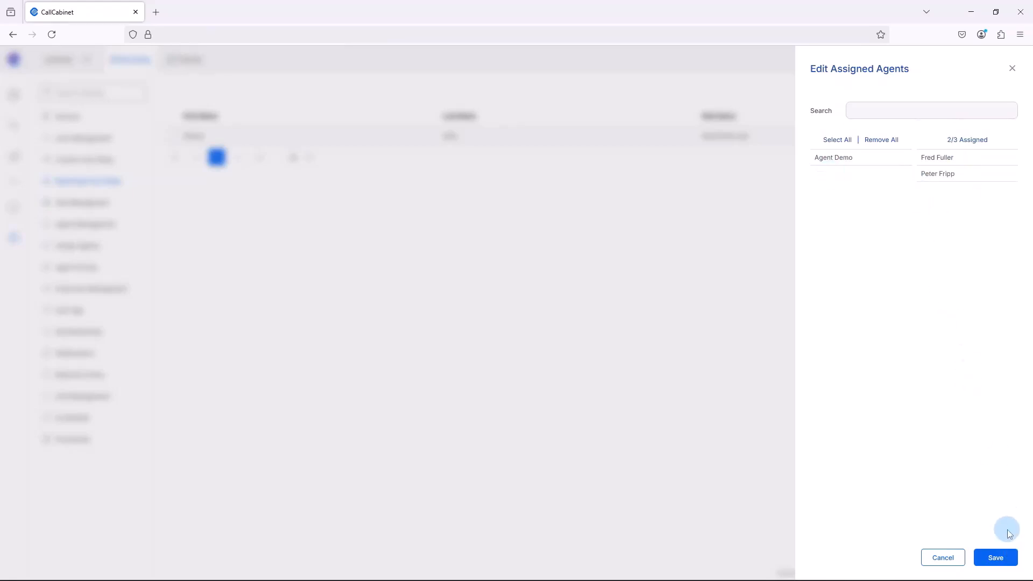
click(996, 558)
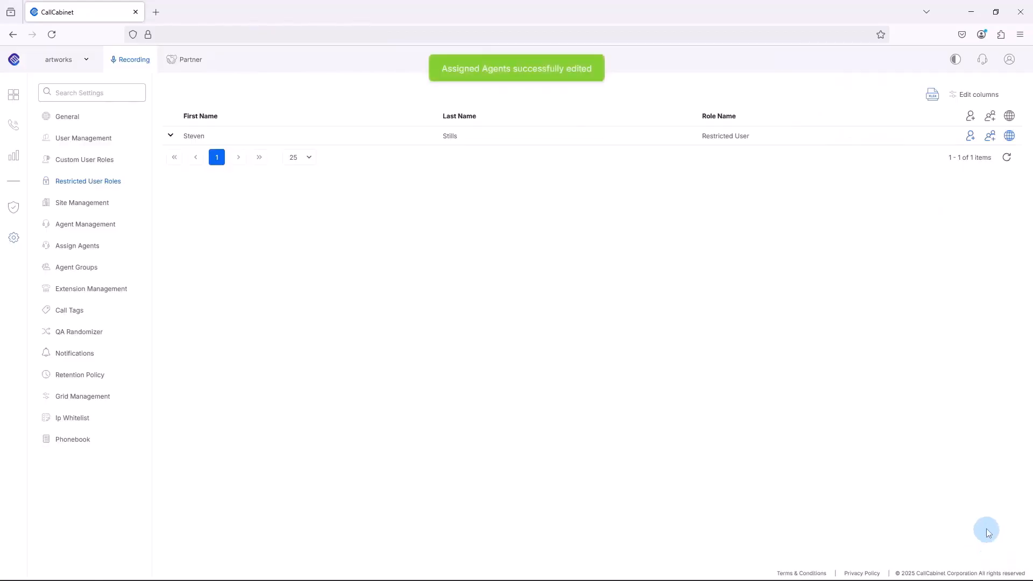
Step: Assign the CCStaff and Sales Group groups to the restricted user and save
click(991, 137)
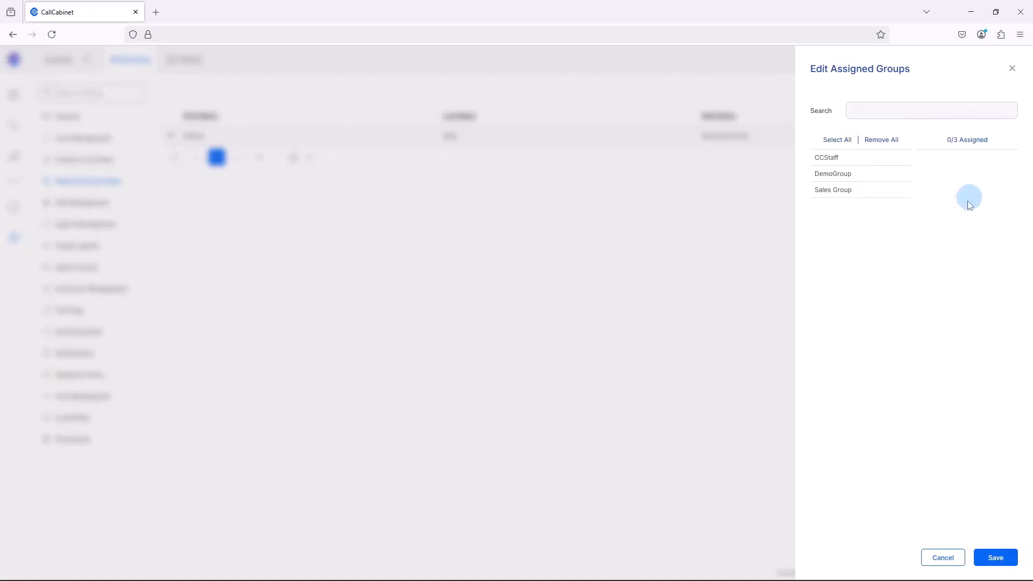
click(819, 157)
click(821, 174)
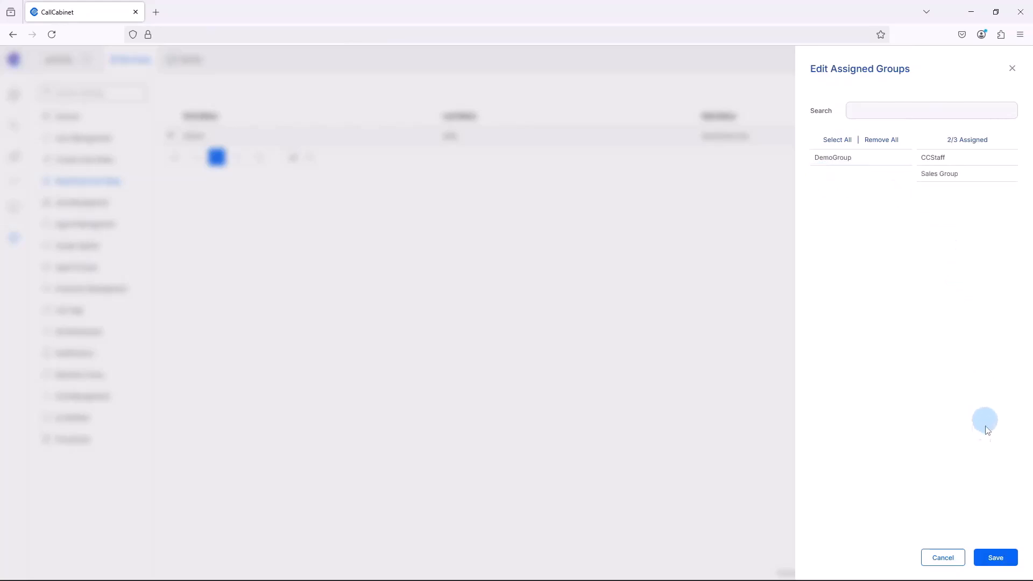
click(993, 562)
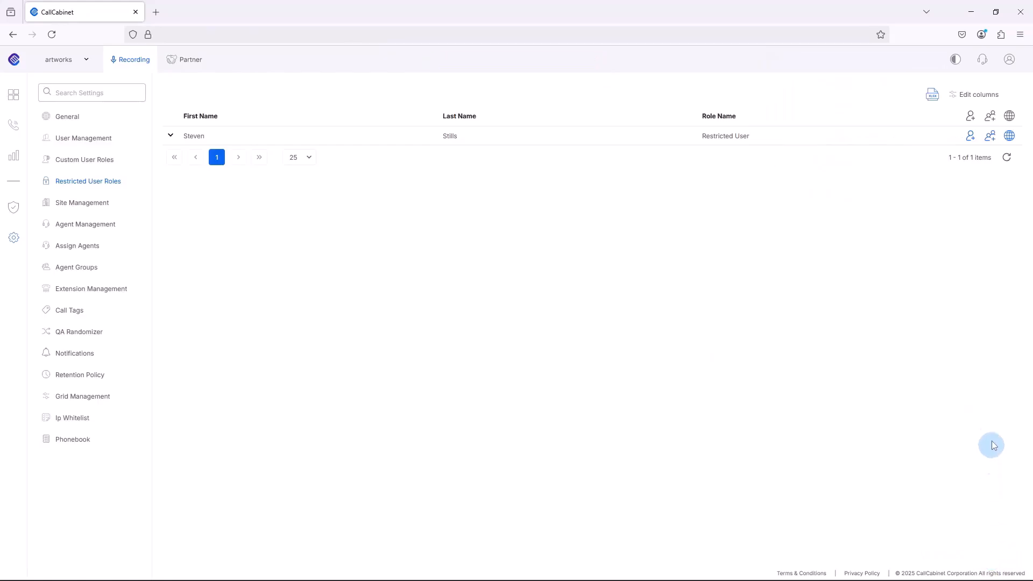
Step: Assign the Johannesburg site to the restricted user and save
click(1009, 137)
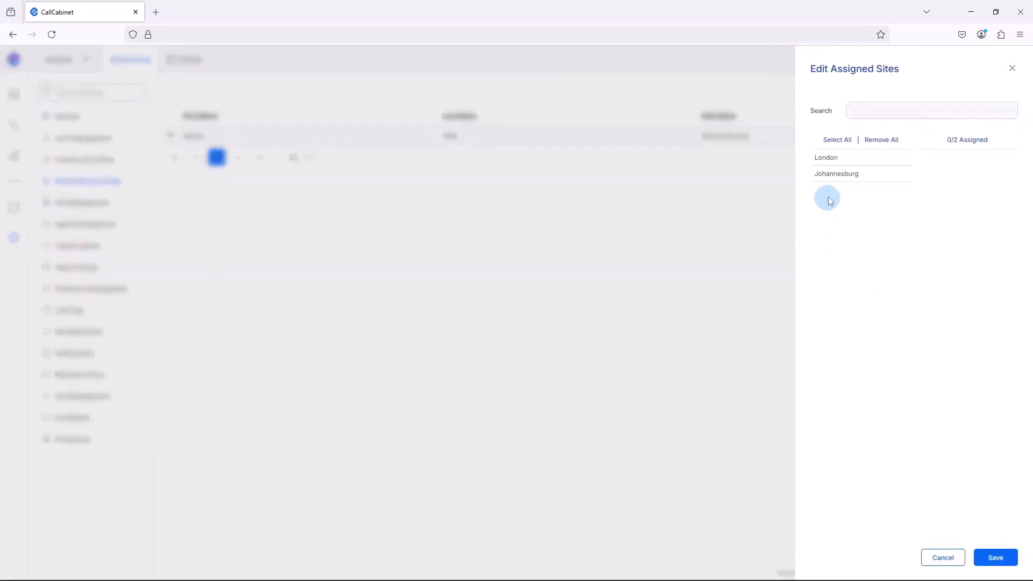
click(834, 176)
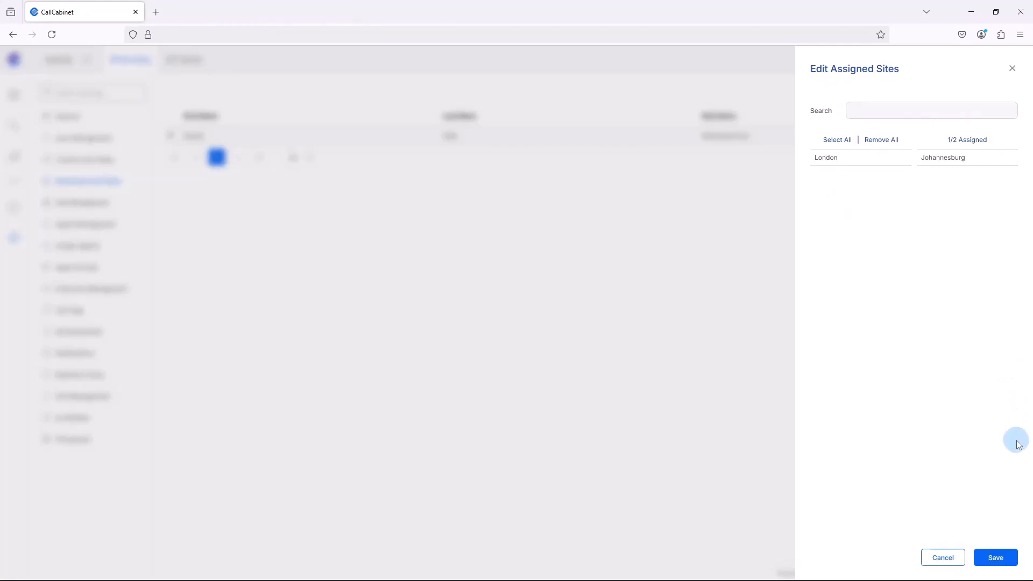
click(997, 559)
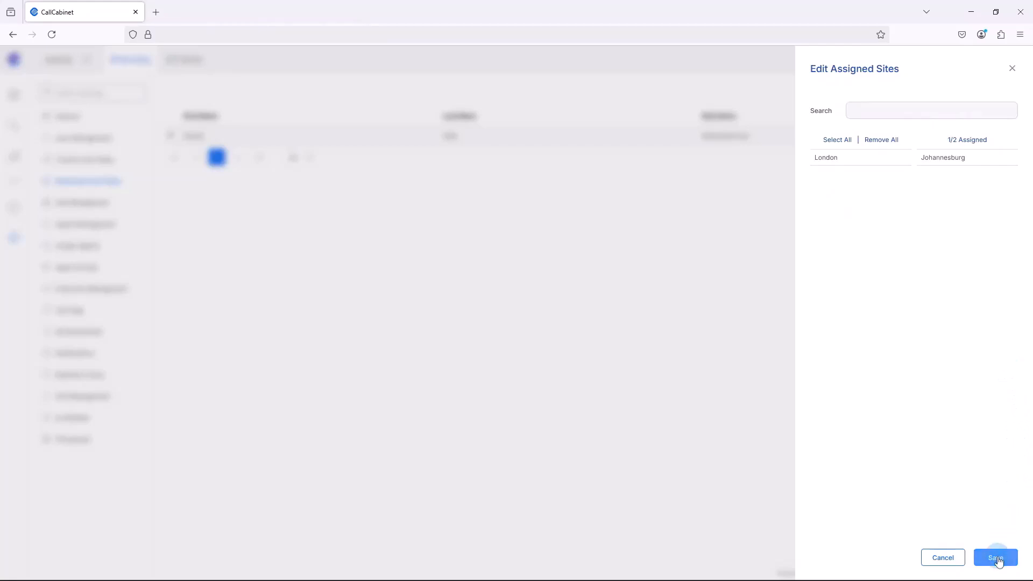